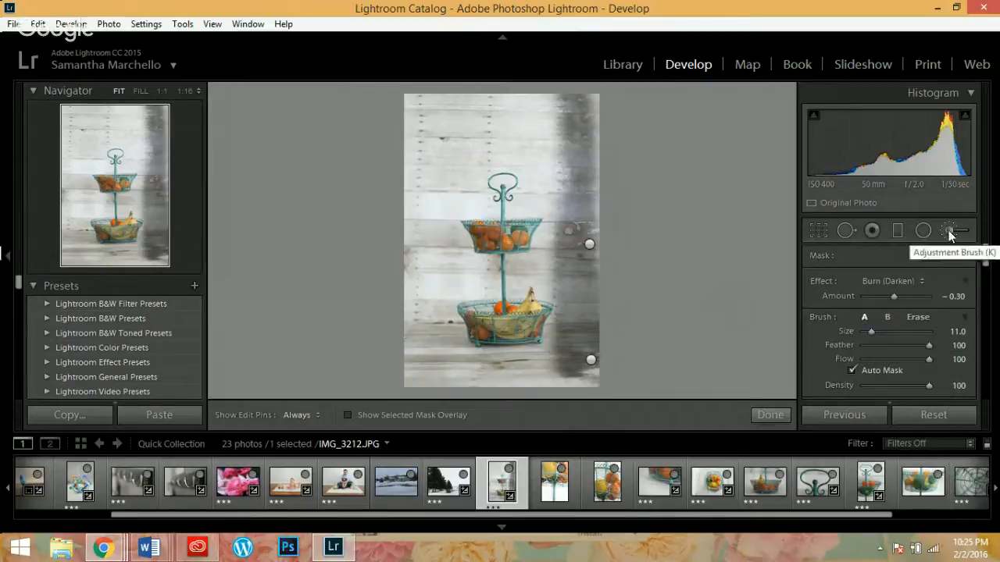
# Choose the Burn (Darken) brush effect and reset the basket photo's existing adjustments
pyautogui.click(910, 288)
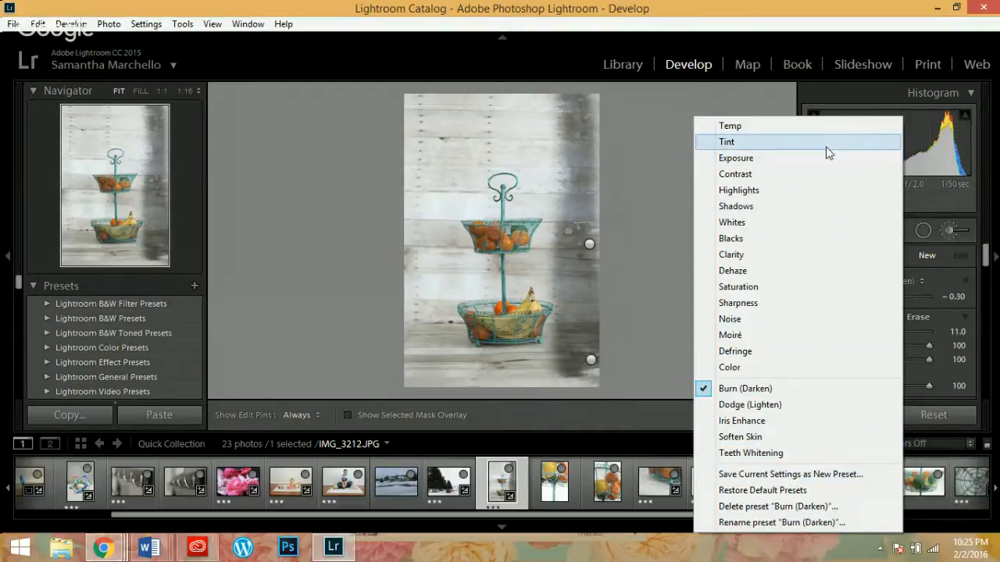
pyautogui.click(787, 393)
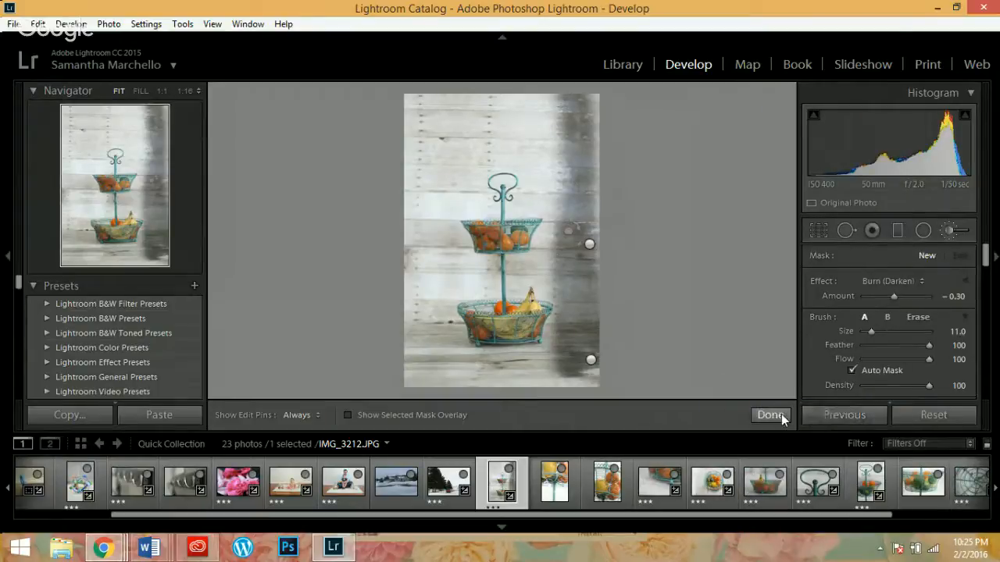
pyautogui.click(922, 411)
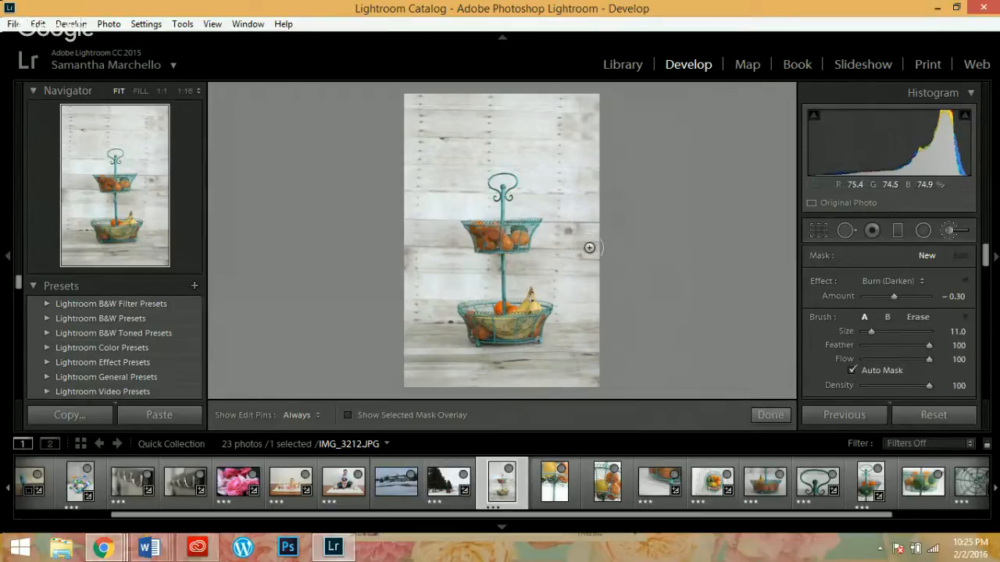
# Enlarge the brush to 39.4 and paint the burn effect down the photo's right edge
pyautogui.scroll(6, 591, 247)
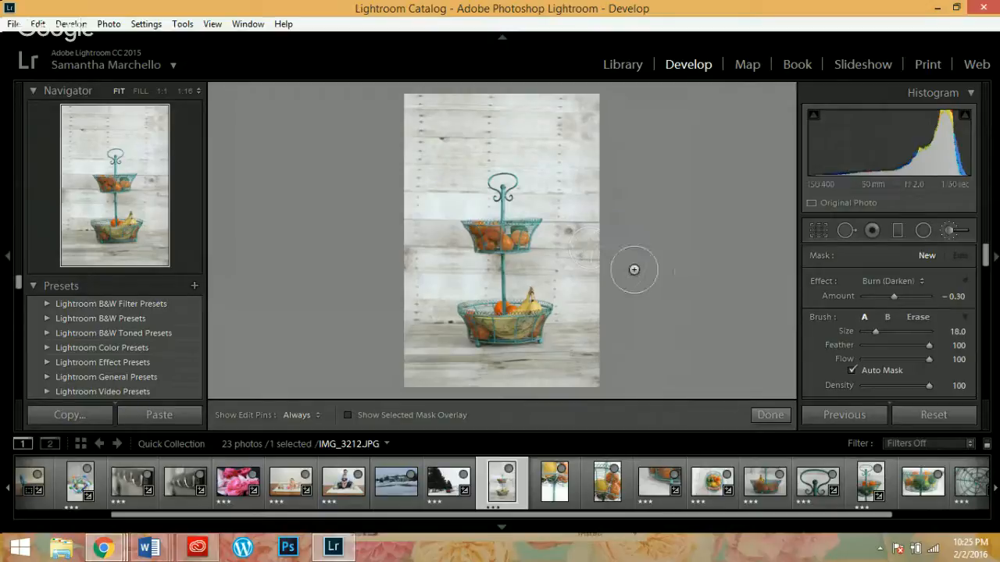
pyautogui.scroll(4, 632, 288)
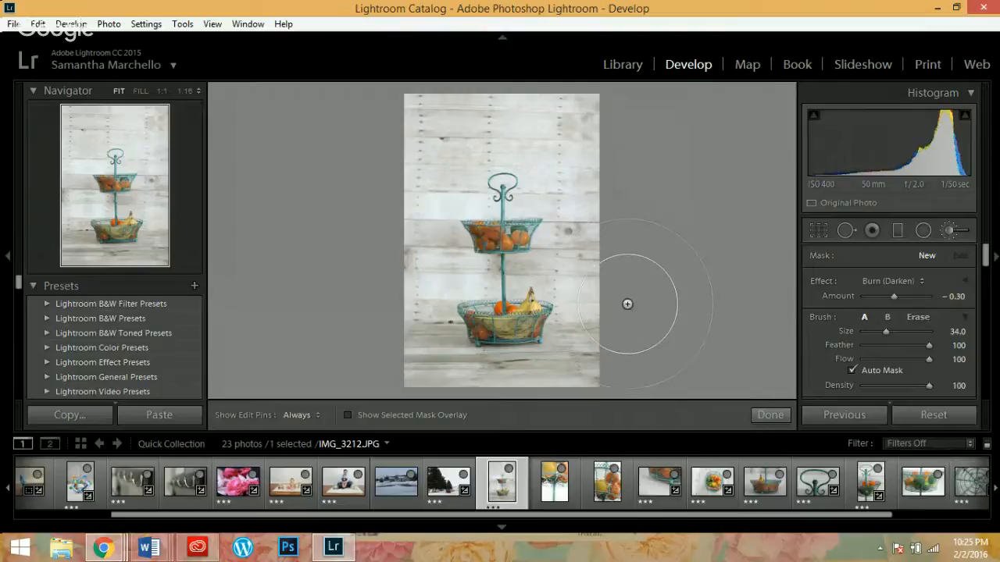
pyautogui.scroll(1, 628, 294)
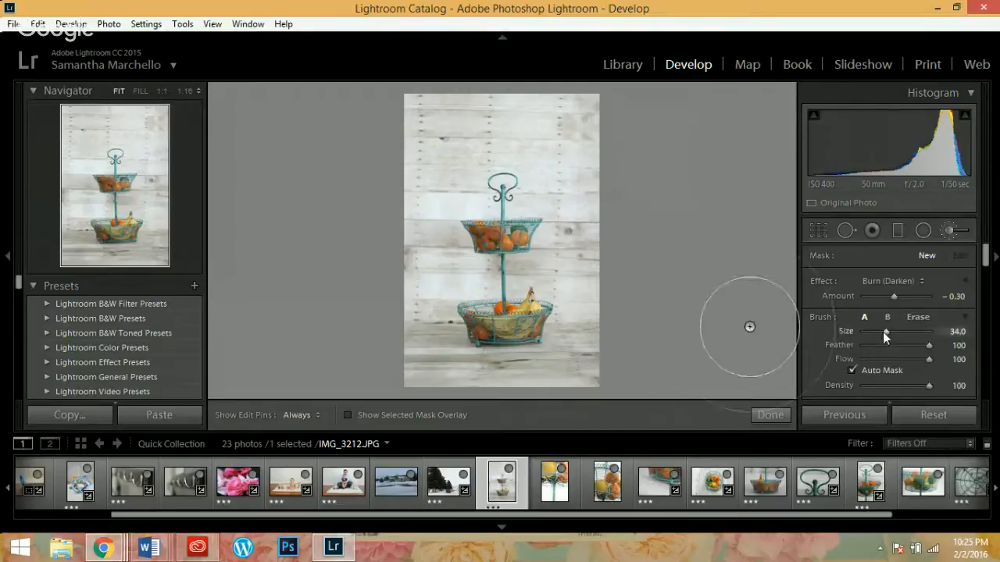
pyautogui.moveTo(885, 336)
pyautogui.mouseDown()
pyautogui.moveTo(926, 352)
pyautogui.moveTo(880, 351)
pyautogui.moveTo(928, 347)
pyautogui.mouseUp()
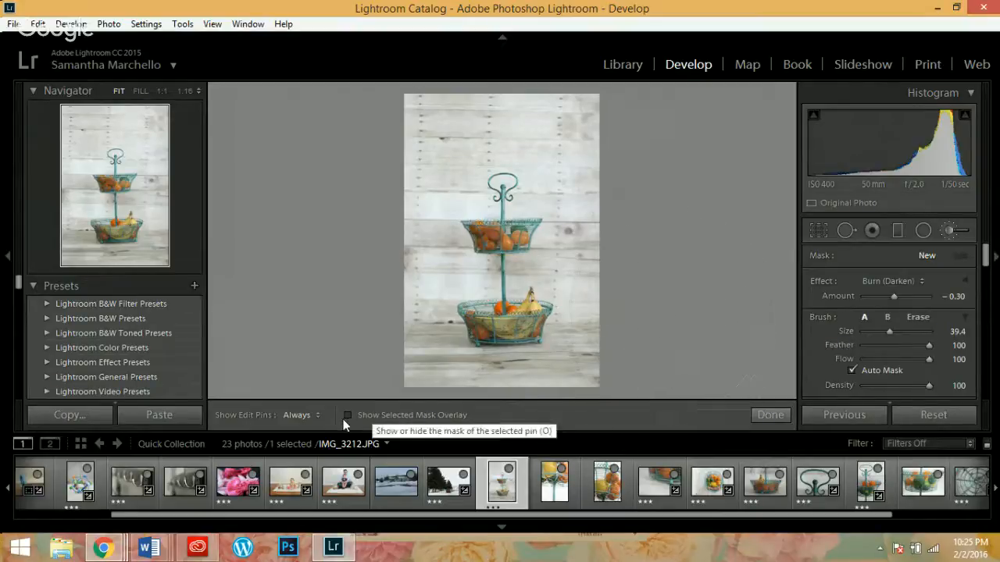
pyautogui.press('h')
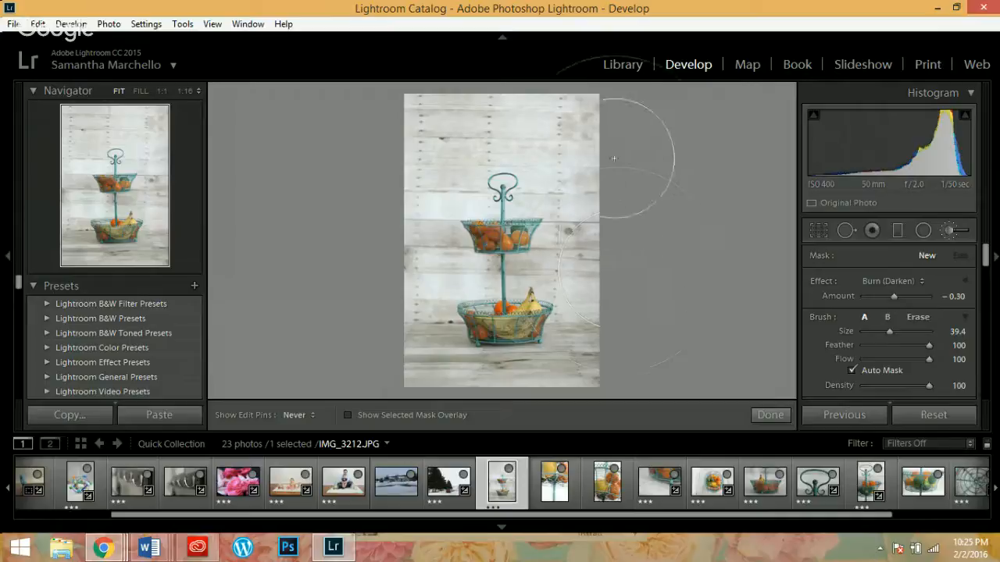
pyautogui.press('h')
pyautogui.click(591, 340)
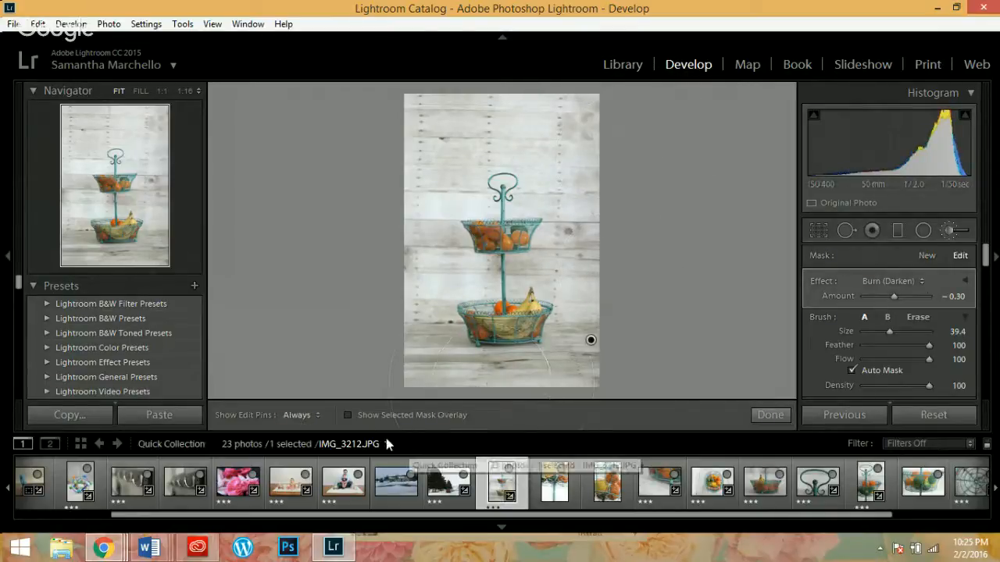
# Show the mask overlay, reduce the brush size to 28.2 and paint the burn along the photo's bottom, left and top edges
pyautogui.click(348, 415)
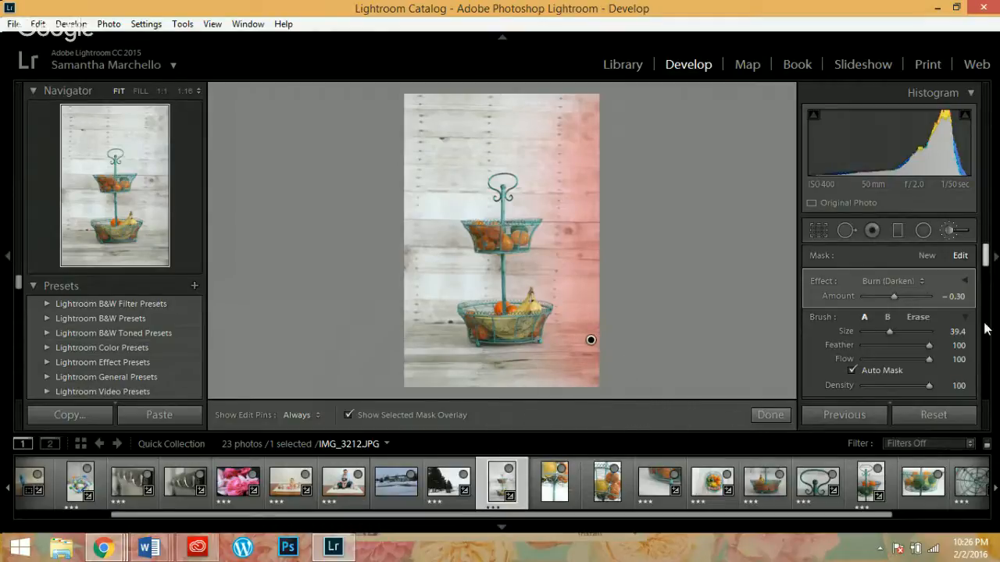
pyautogui.moveTo(889, 332)
pyautogui.mouseDown()
pyautogui.moveTo(898, 335)
pyautogui.moveTo(882, 331)
pyautogui.mouseUp()
pyautogui.press('h')
pyautogui.moveTo(412, 397)
pyautogui.mouseDown()
pyautogui.moveTo(377, 357)
pyautogui.moveTo(362, 280)
pyautogui.moveTo(393, 92)
pyautogui.moveTo(448, 58)
pyautogui.moveTo(495, 56)
pyautogui.moveTo(552, 75)
pyautogui.moveTo(520, 66)
pyautogui.moveTo(425, 92)
pyautogui.mouseUp()
pyautogui.press('h')
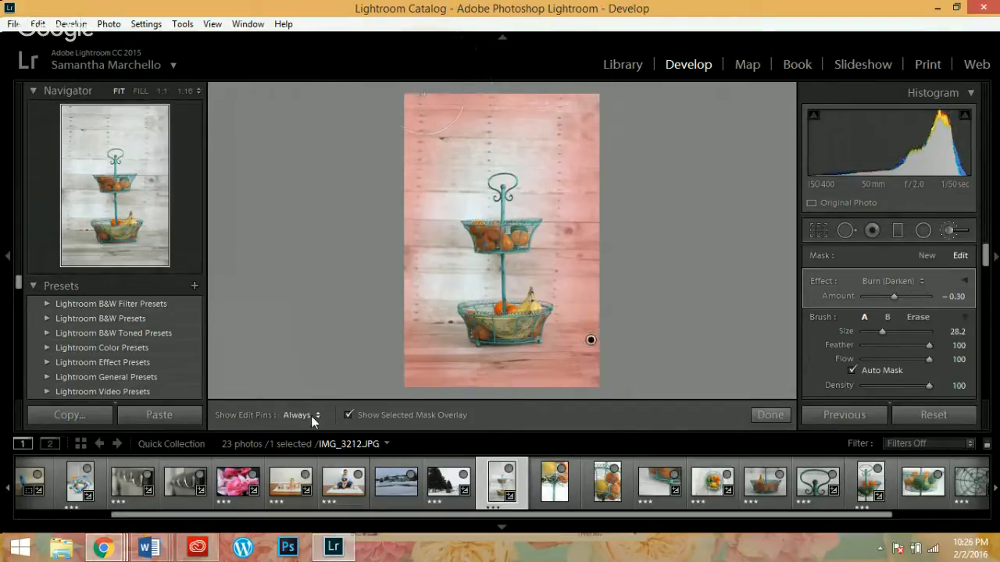
# Hide the mask overlay and set the burn amount to -1.33
pyautogui.click(348, 415)
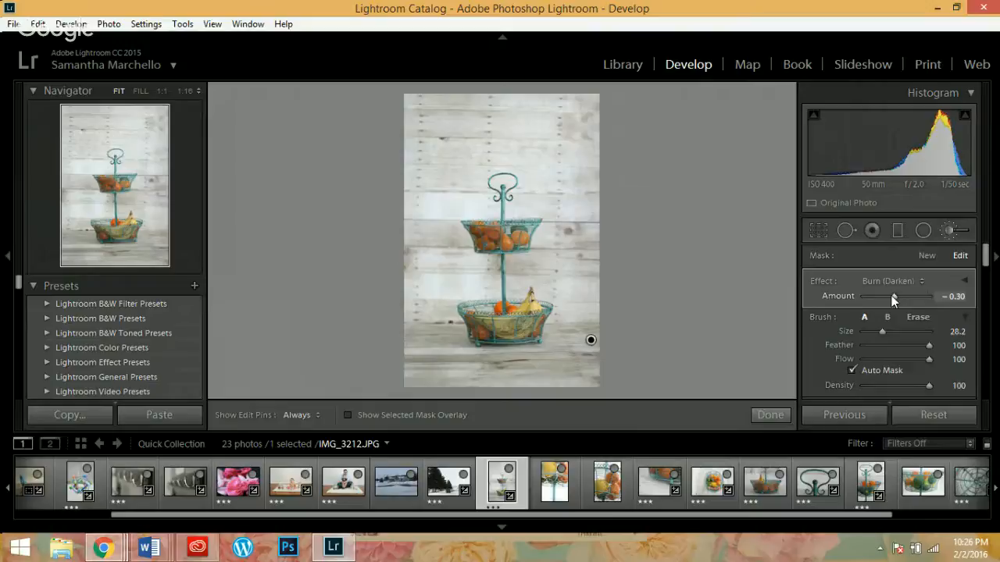
pyautogui.moveTo(892, 297)
pyautogui.mouseDown()
pyautogui.moveTo(878, 295)
pyautogui.moveTo(917, 294)
pyautogui.moveTo(883, 296)
pyautogui.mouseUp()
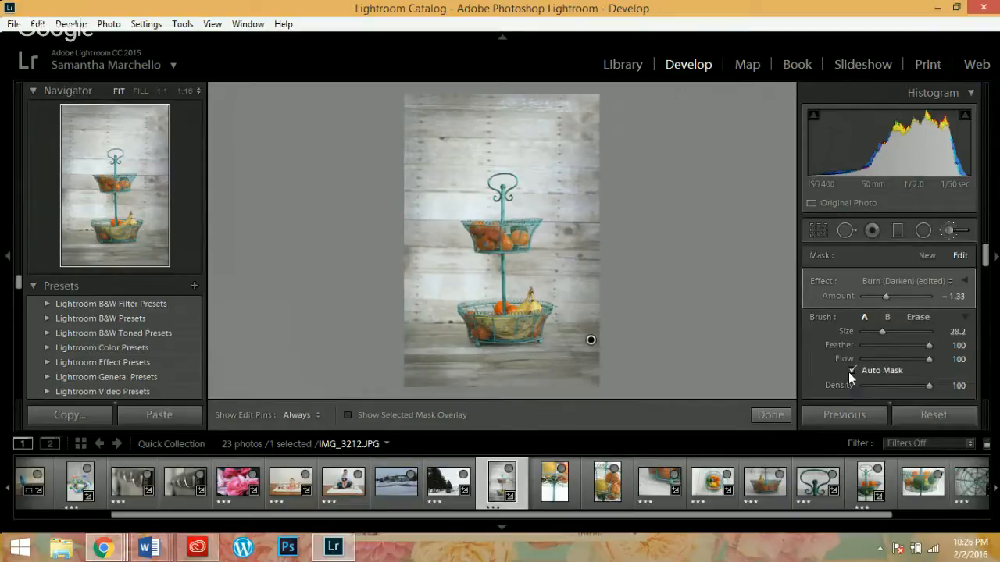
# Start a new mask with the Sharpness effect and paint over the lower fruit basket at brush size 9.1
pyautogui.click(926, 258)
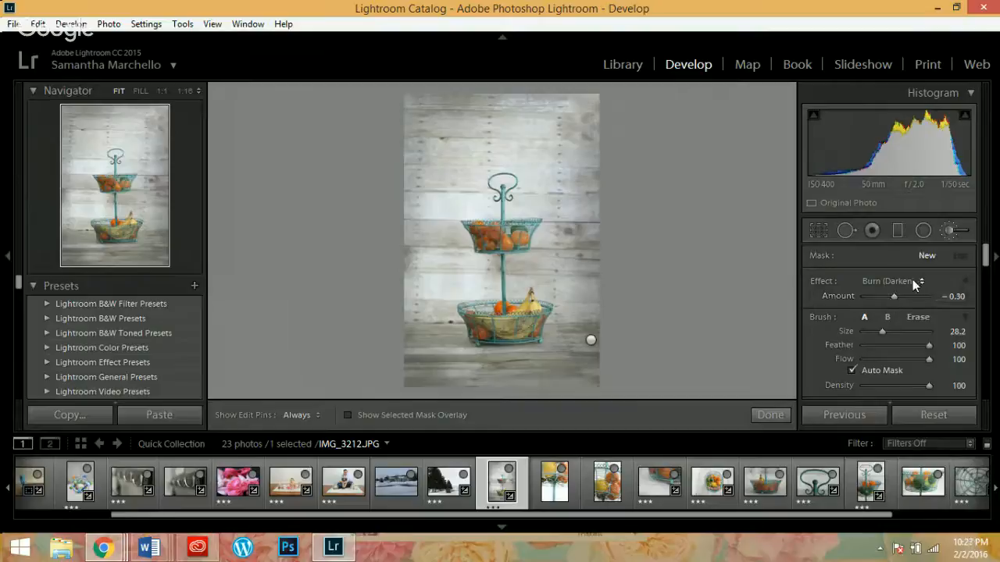
pyautogui.click(916, 283)
pyautogui.click(815, 306)
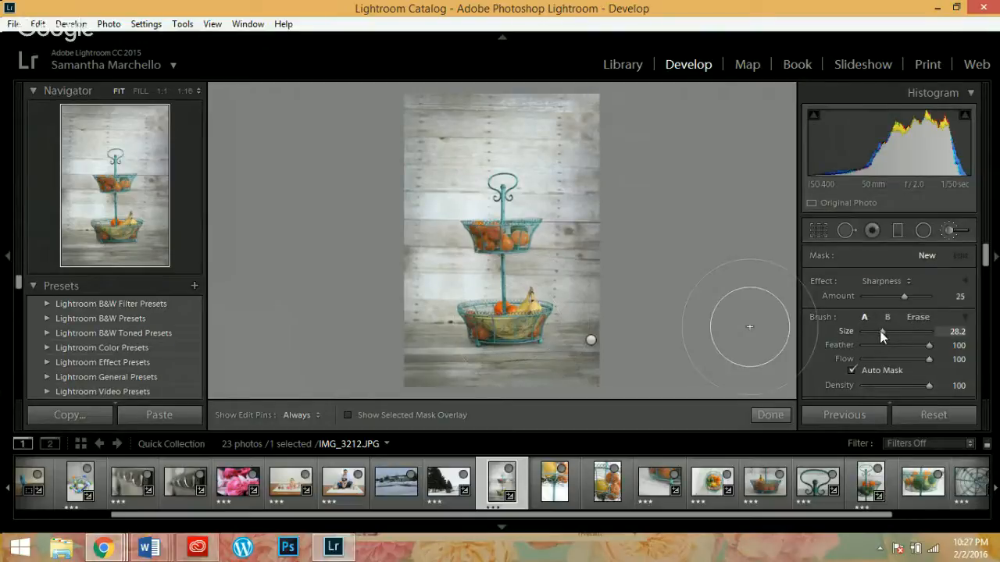
pyautogui.moveTo(880, 331); pyautogui.dragTo(869, 331)
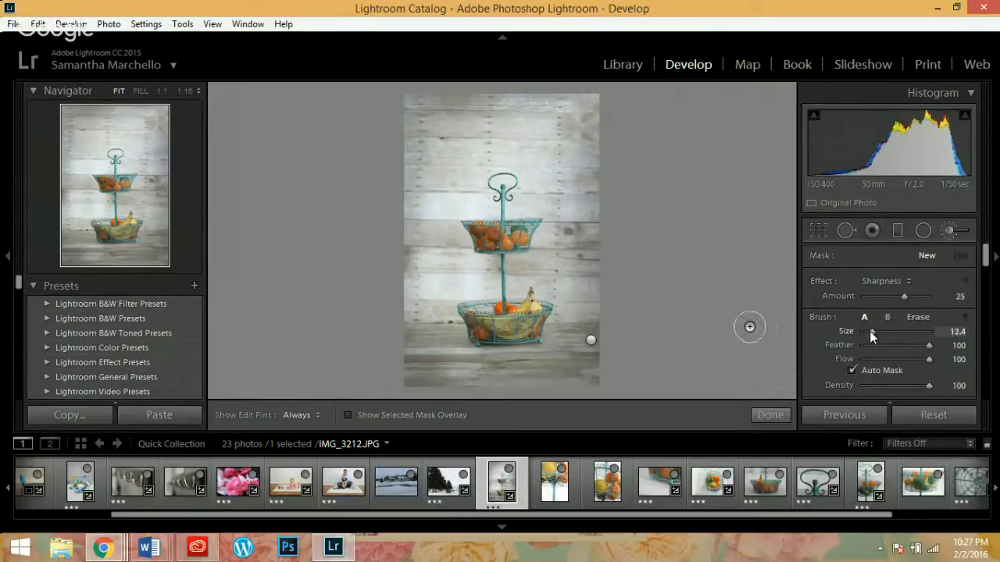
pyautogui.moveTo(497, 321)
pyautogui.mouseDown()
pyautogui.moveTo(528, 319)
pyautogui.moveTo(530, 310)
pyautogui.mouseUp()
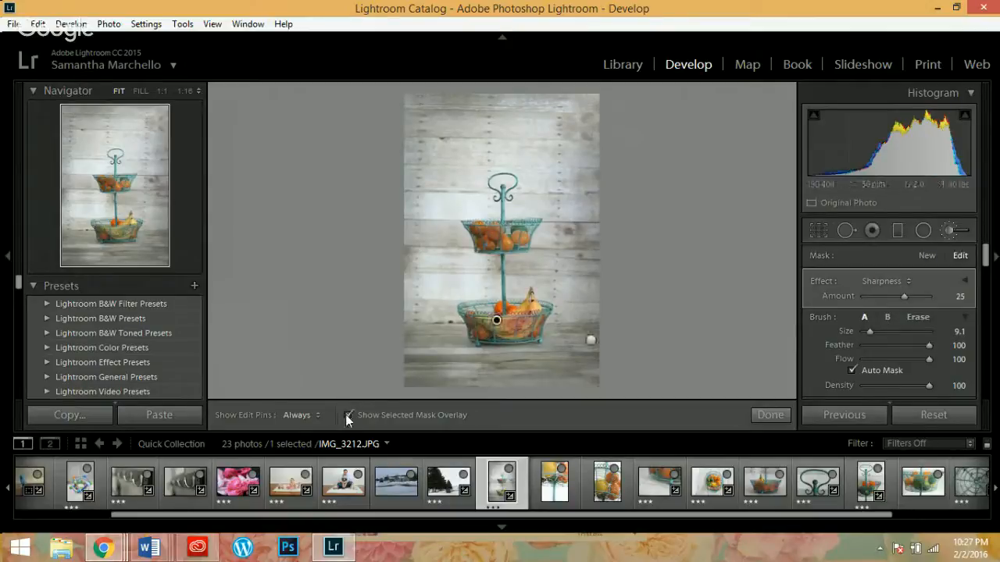
# Show the mask overlay and extend the sharpness mask over the rest of the lower basket and the wall just above it
pyautogui.click(349, 416)
pyautogui.press('h')
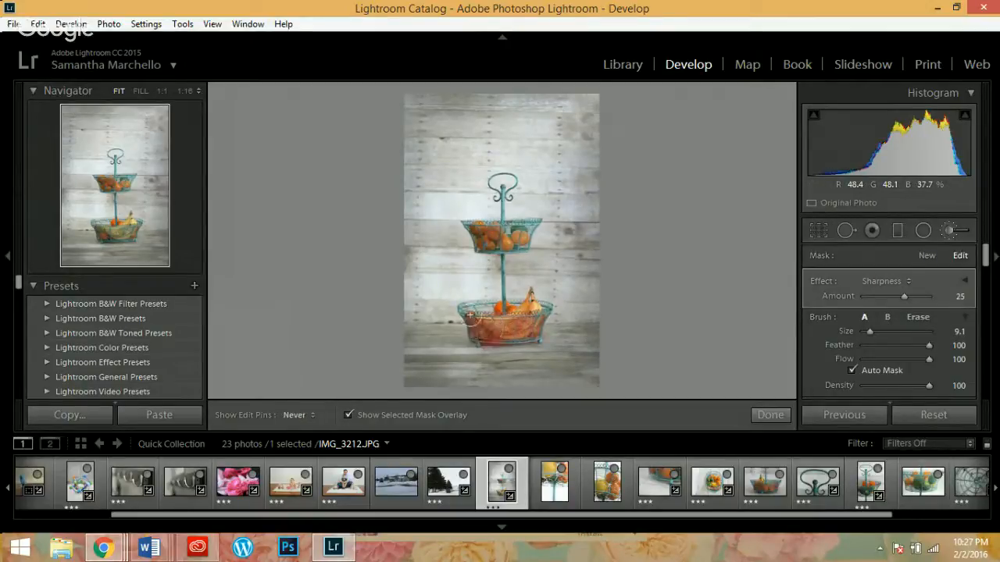
pyautogui.moveTo(471, 316)
pyautogui.mouseDown()
pyautogui.moveTo(541, 308)
pyautogui.moveTo(463, 307)
pyautogui.moveTo(478, 293)
pyautogui.mouseUp()
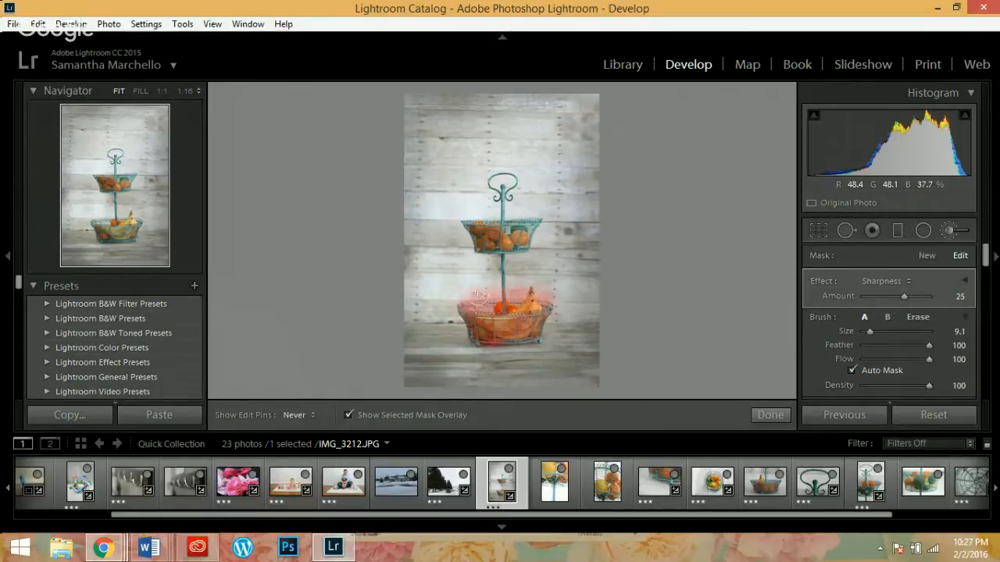
pyautogui.press('h')
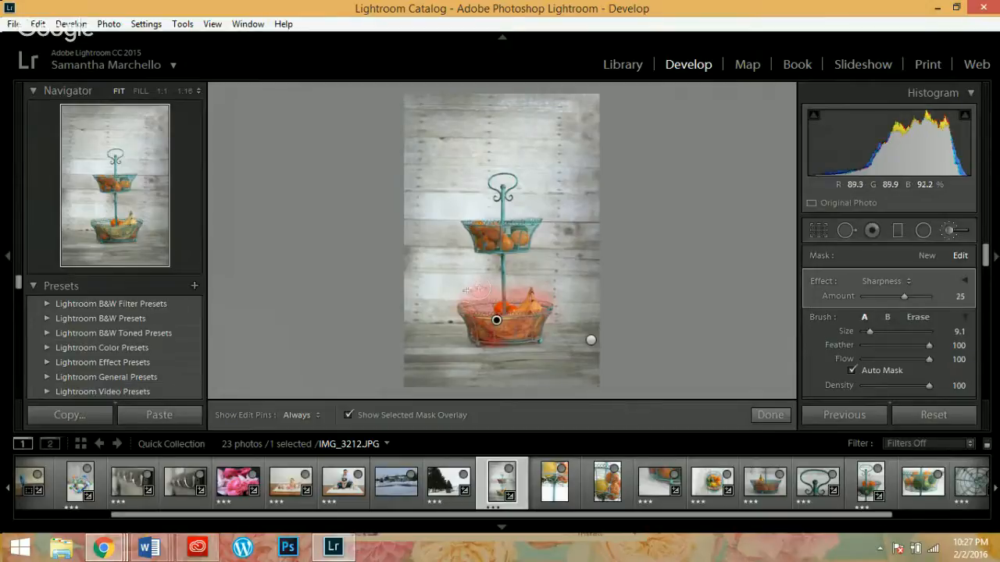
# Erase the excess sharpness mask from the wall above the lower basket with a size 5.0 eraser
pyautogui.press('alt')
pyautogui.press('h')
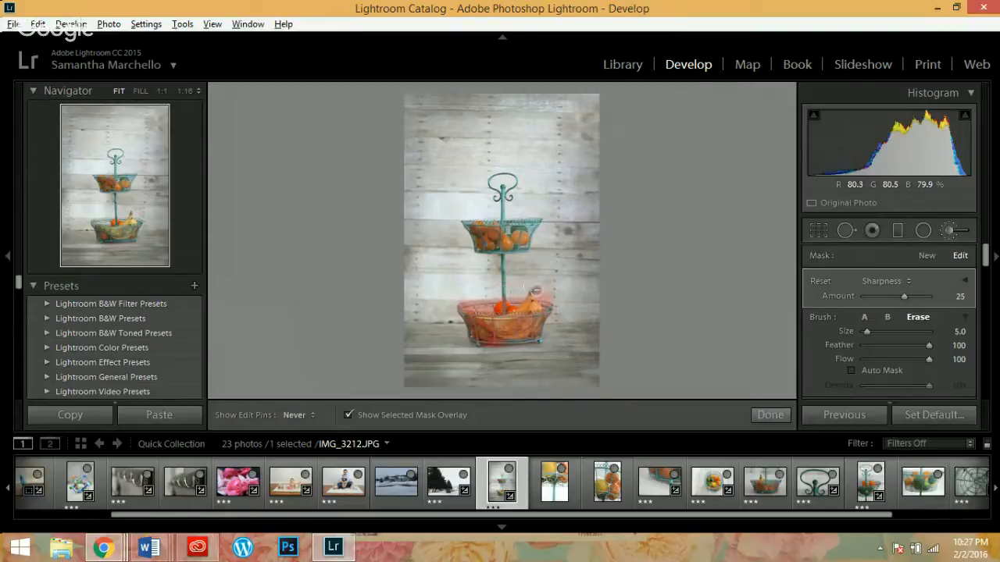
pyautogui.press('alt')
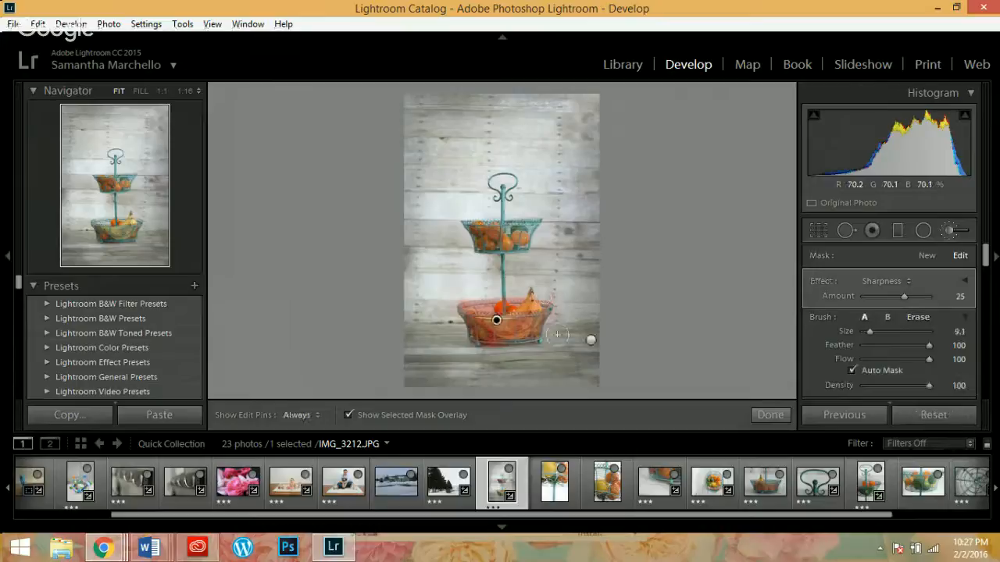
# Hide the mask overlay and raise the sharpness amount to 68
pyautogui.click(349, 415)
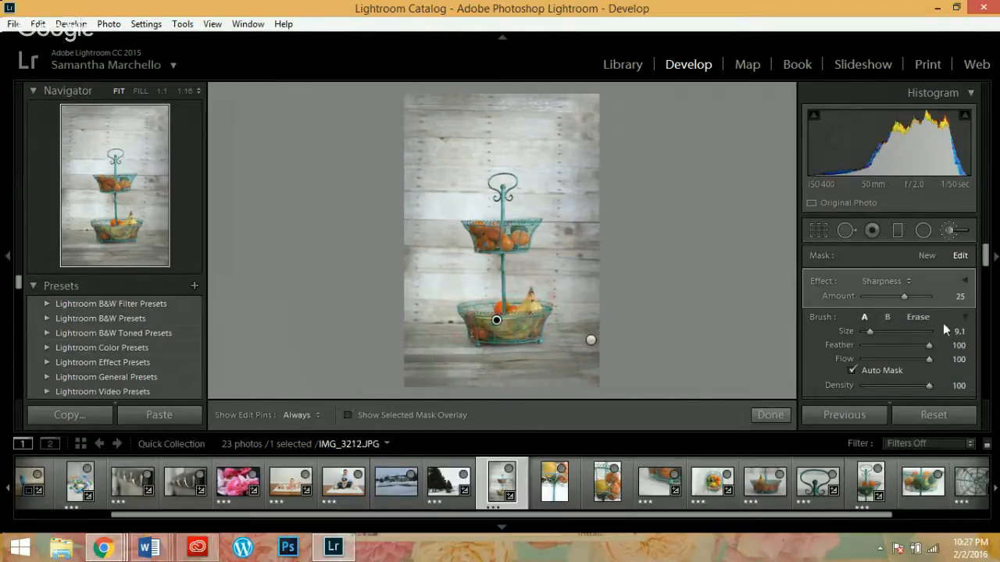
pyautogui.moveTo(904, 298); pyautogui.dragTo(915, 296)
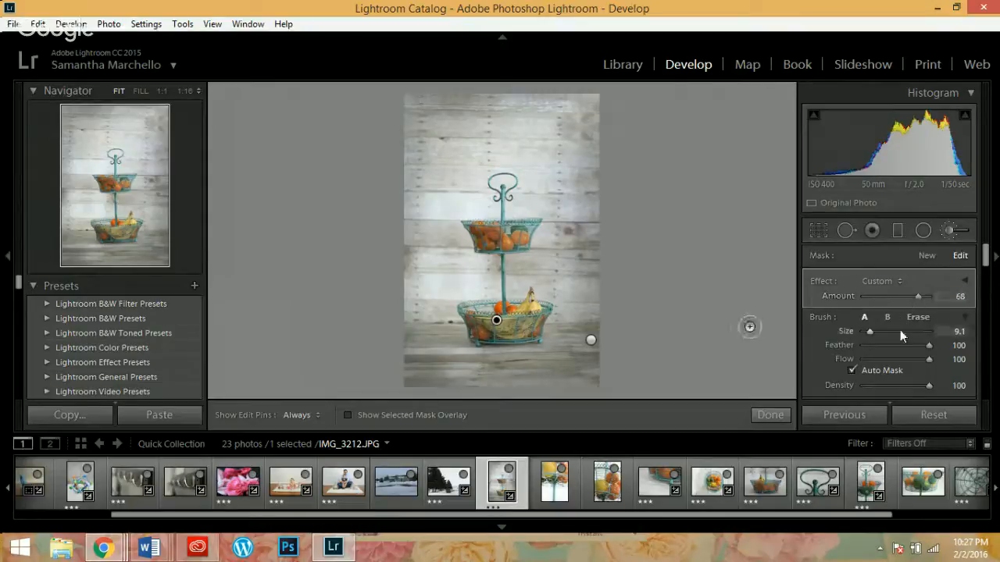
# Select the burn and sharpness edit pins in turn to compare their separate settings
pyautogui.click(589, 341)
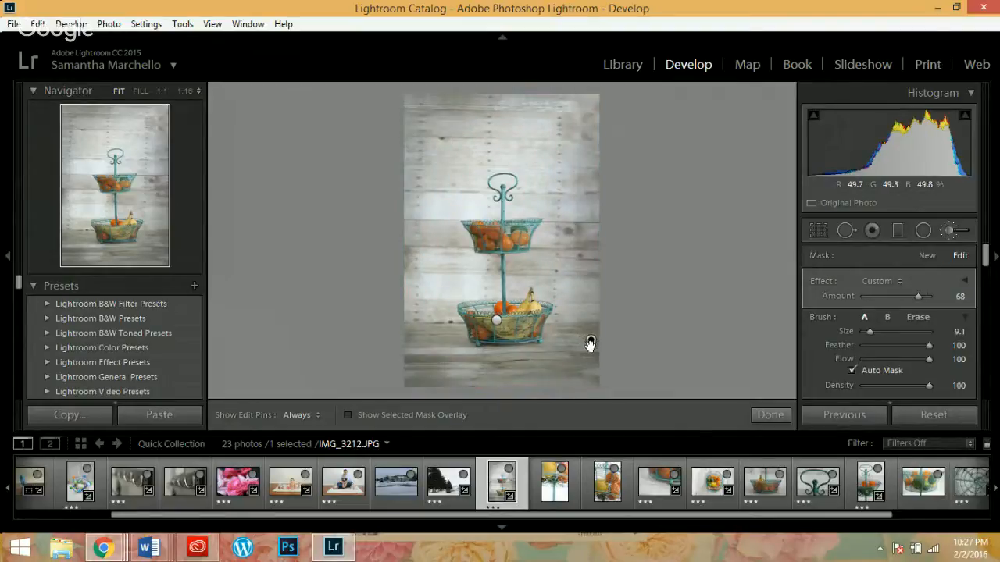
pyautogui.click(495, 321)
pyautogui.click(591, 340)
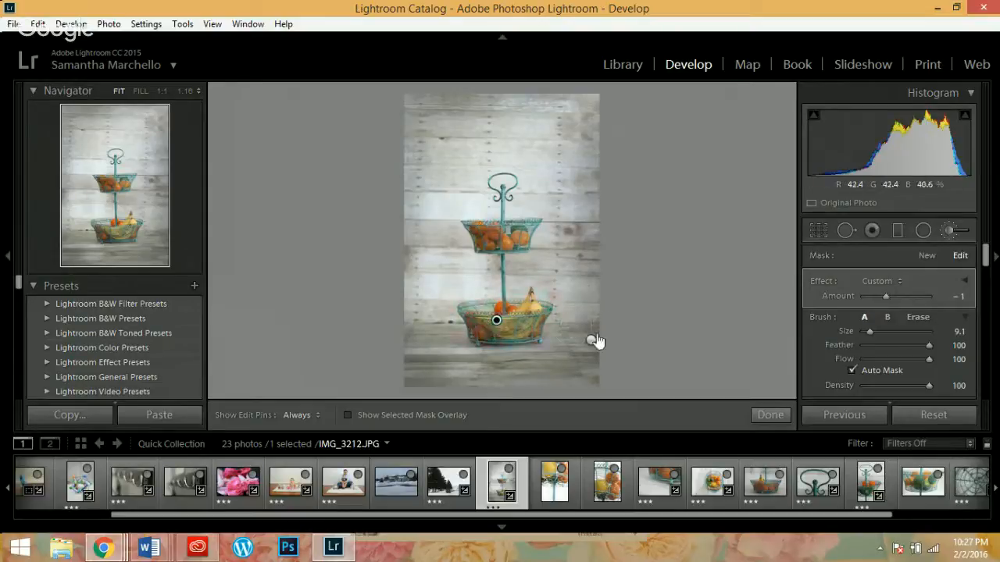
pyautogui.moveTo(588, 340)
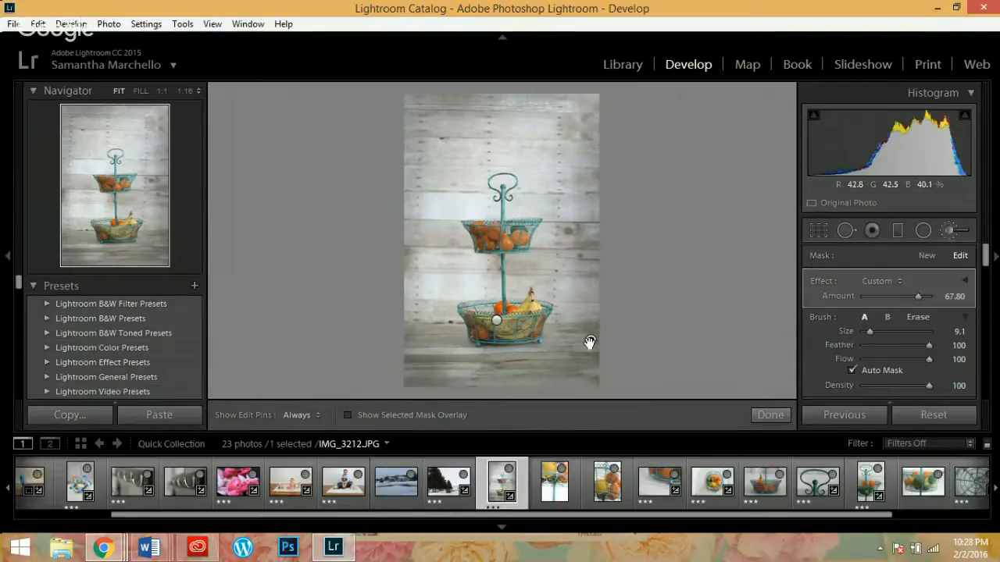
pyautogui.click(497, 320)
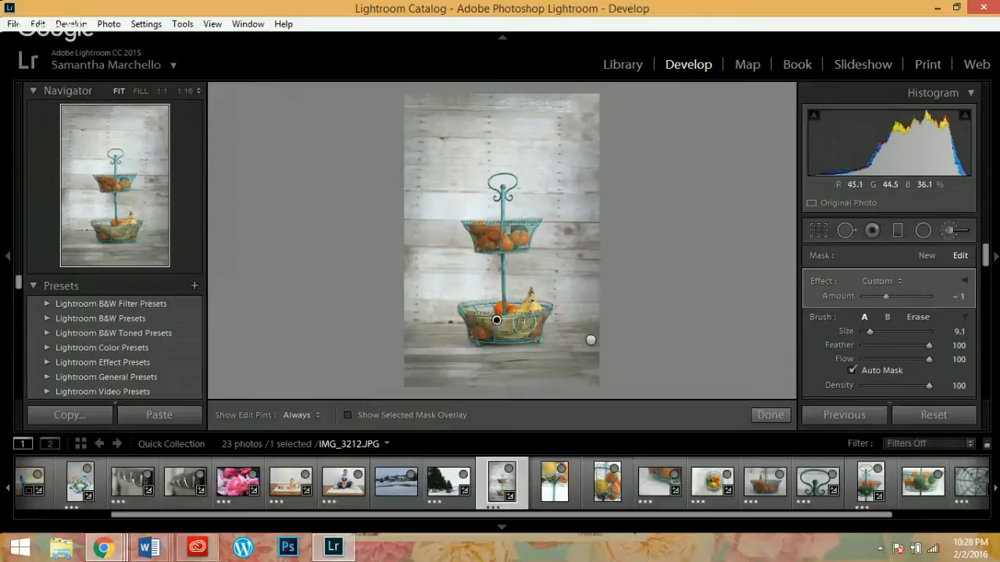
pyautogui.click(589, 341)
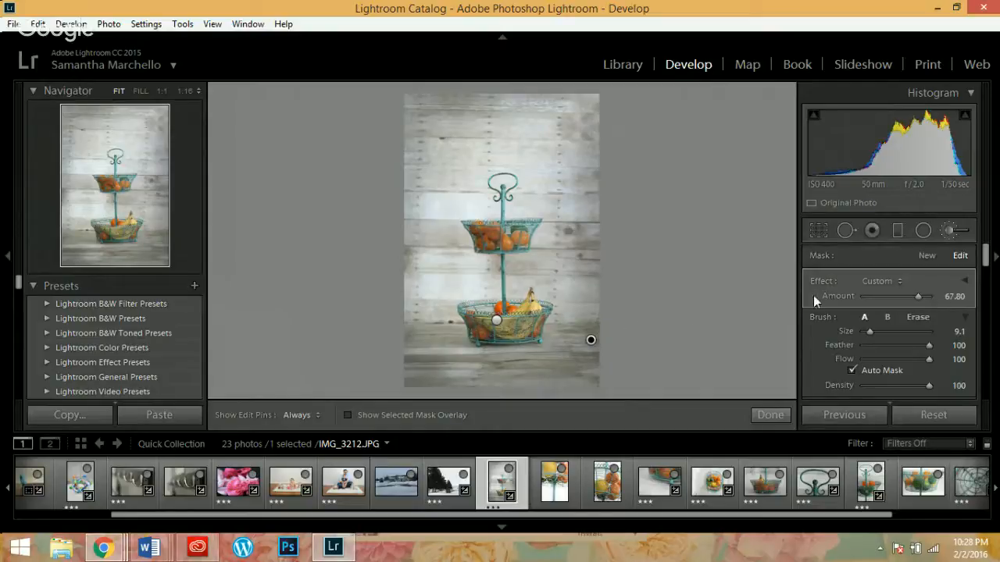
# Toggle the brush adjustments off and back on to compare the photo before and after
pyautogui.scroll(-1, 824, 301)
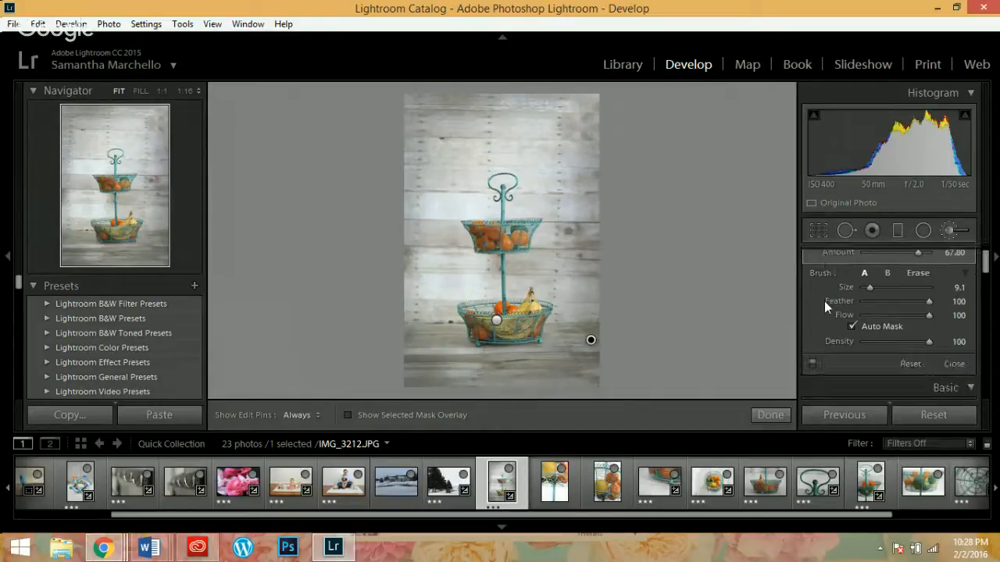
pyautogui.click(812, 365)
pyautogui.click(812, 365)
pyautogui.scroll(2, 890, 289)
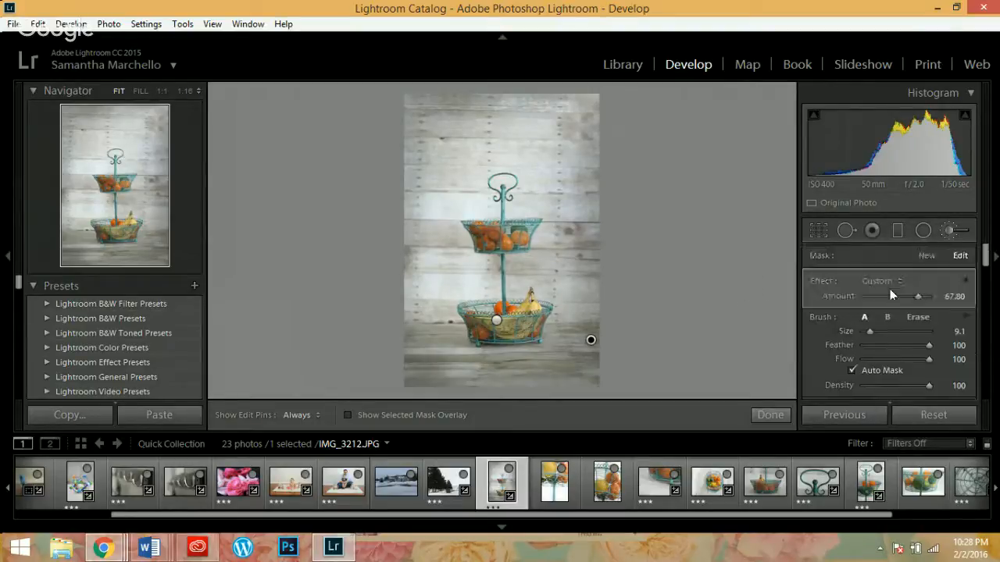